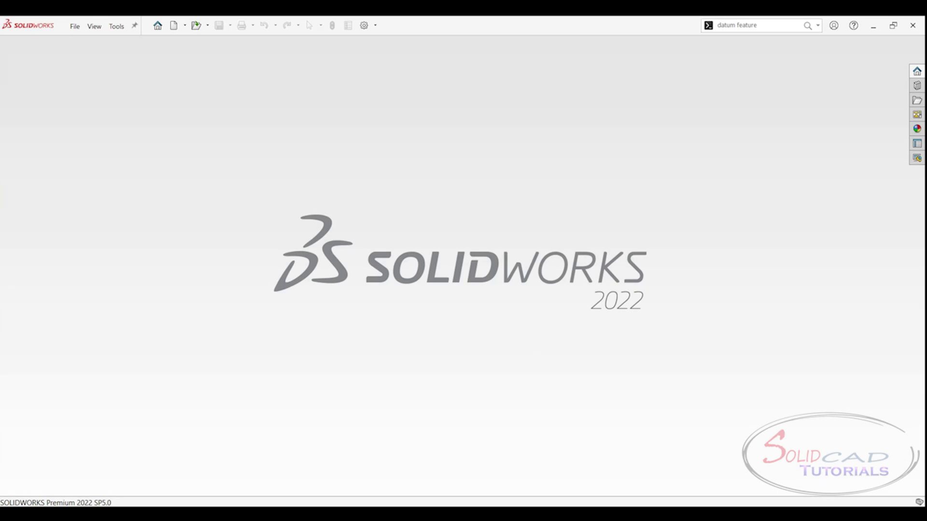
# Step: Open the recent clamp, right bottom drawing, check its tolerance and hole callouts, and right-click the isometric view
pyautogui.click(74, 26)
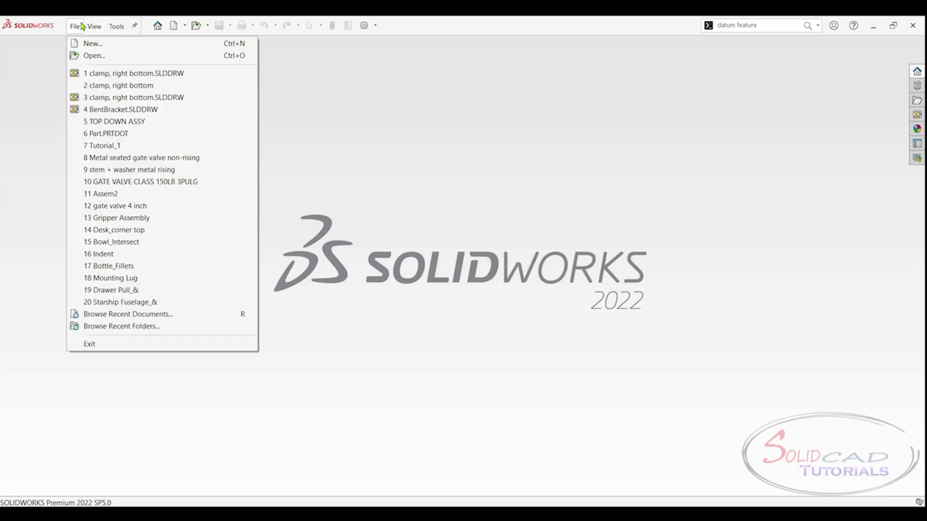
pyautogui.click(114, 75)
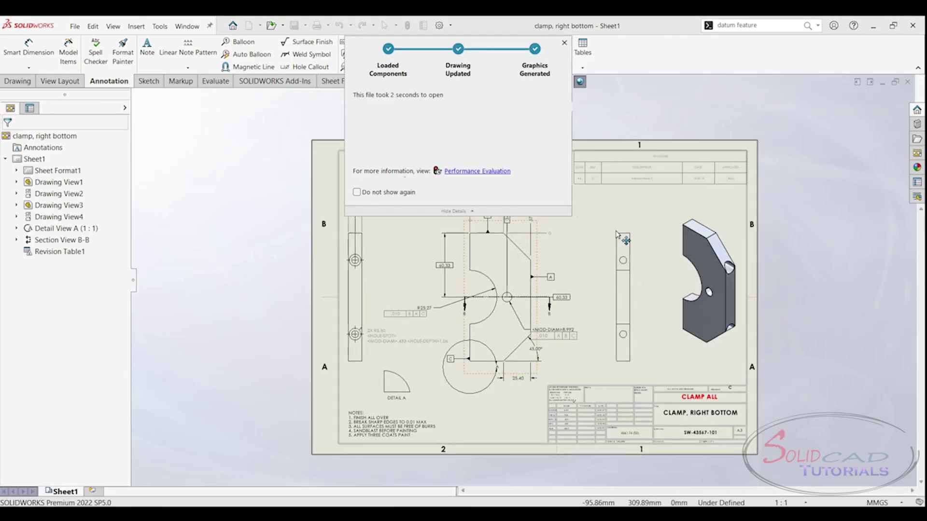
pyautogui.scroll(-5, 552, 338)
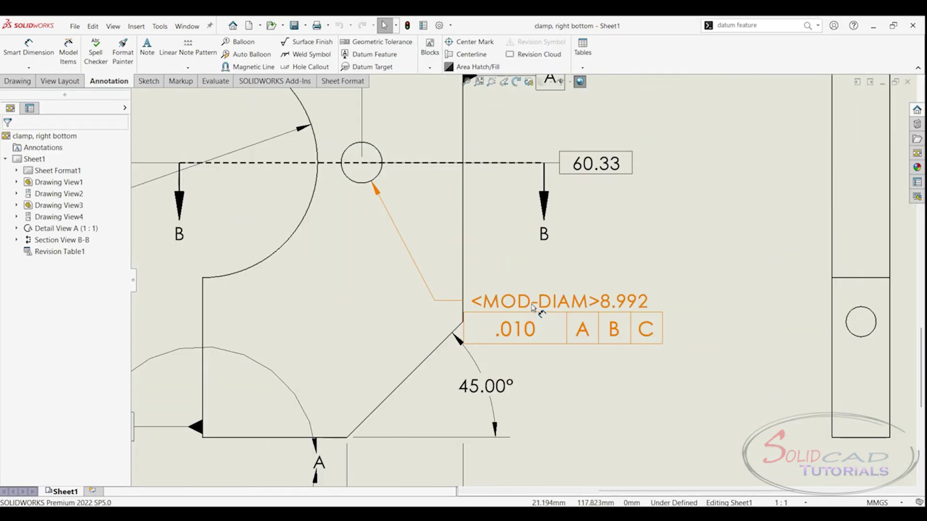
pyautogui.click(536, 326)
pyautogui.click(560, 368)
pyautogui.scroll(3, 559, 368)
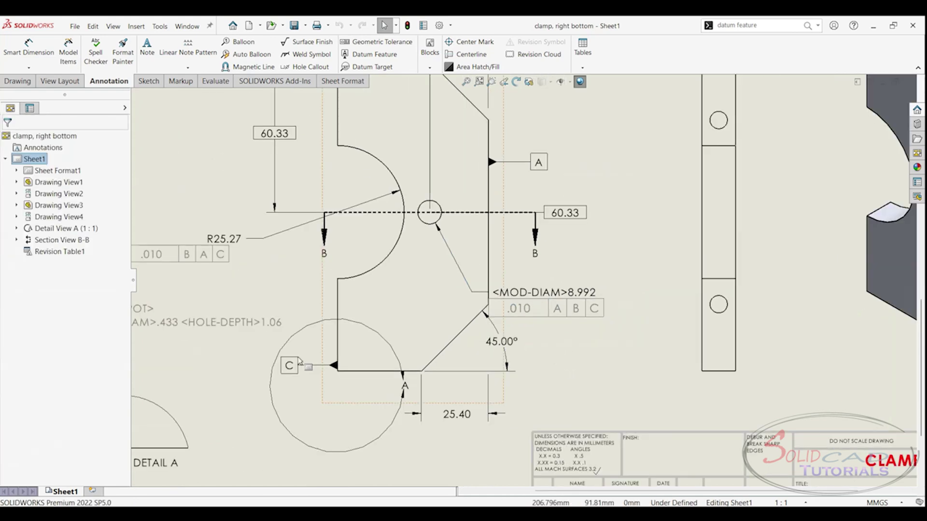
pyautogui.scroll(-1, 255, 312)
pyautogui.click(337, 316)
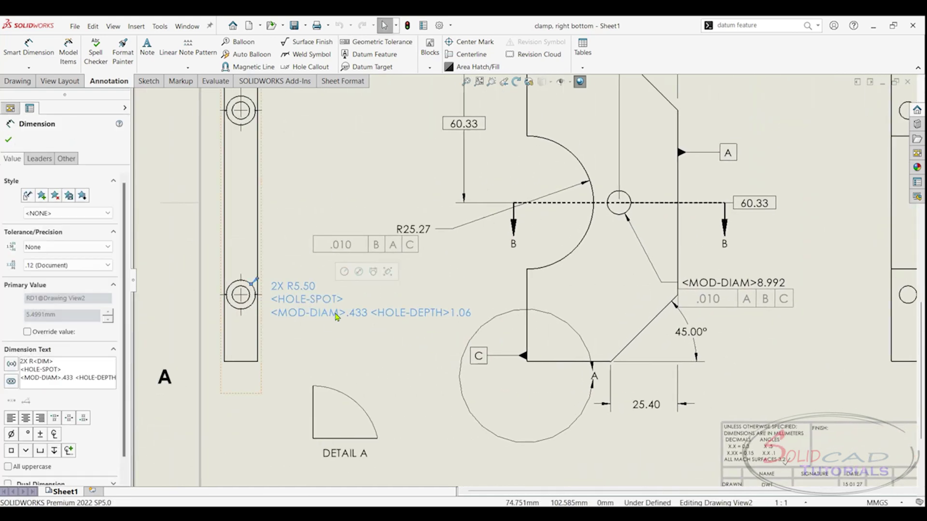
pyautogui.click(317, 338)
pyautogui.scroll(3, 593, 310)
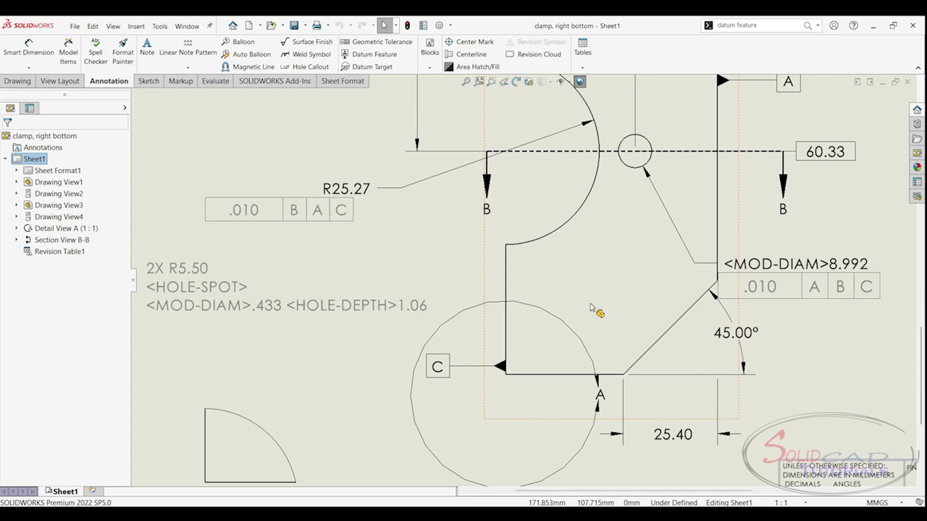
pyautogui.scroll(4, 598, 310)
pyautogui.scroll(-2, 598, 309)
pyautogui.scroll(1, 586, 249)
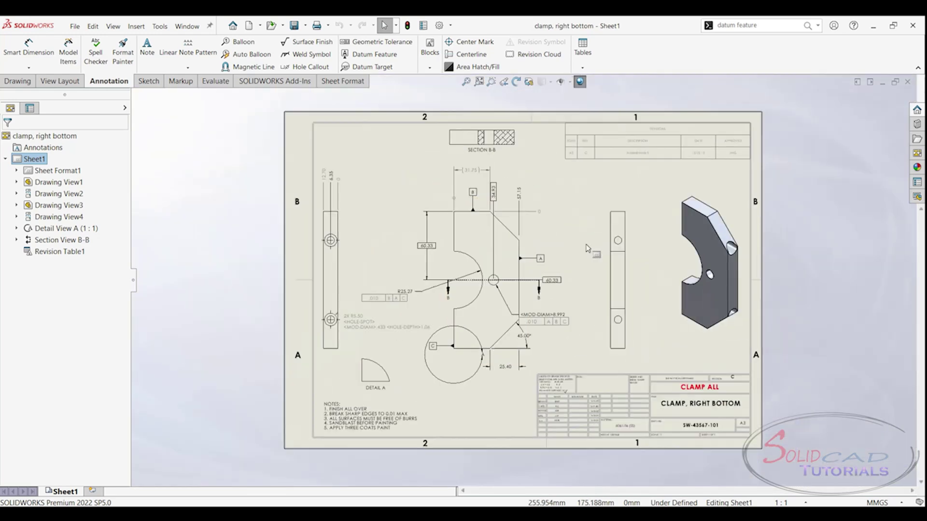
pyautogui.rightClick(684, 190)
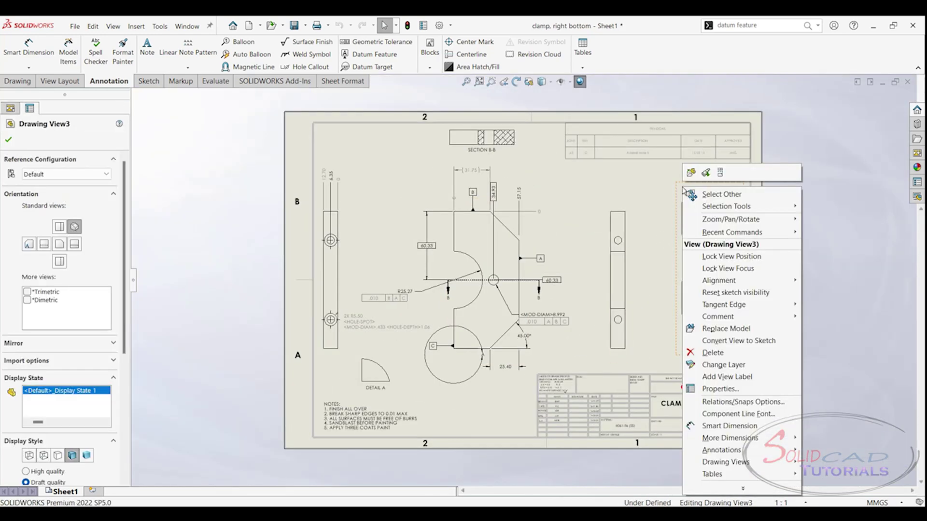
# Step: Open the clamp part from the isometric view, orbit it, and return to isometric orientation
pyautogui.click(691, 173)
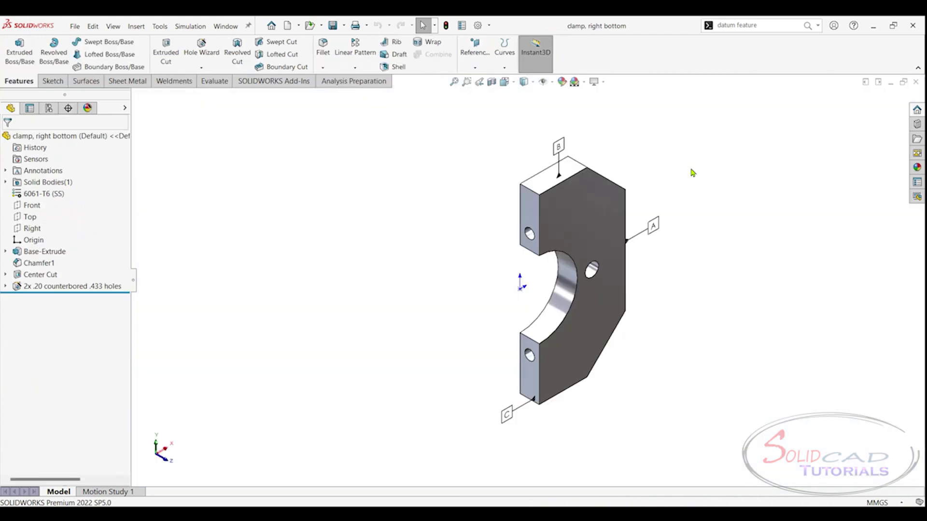
pyautogui.moveTo(553, 199)
pyautogui.mouseDown(button='middle')
pyautogui.moveTo(295, 349)
pyautogui.moveTo(548, 145)
pyautogui.mouseUp(button='middle')
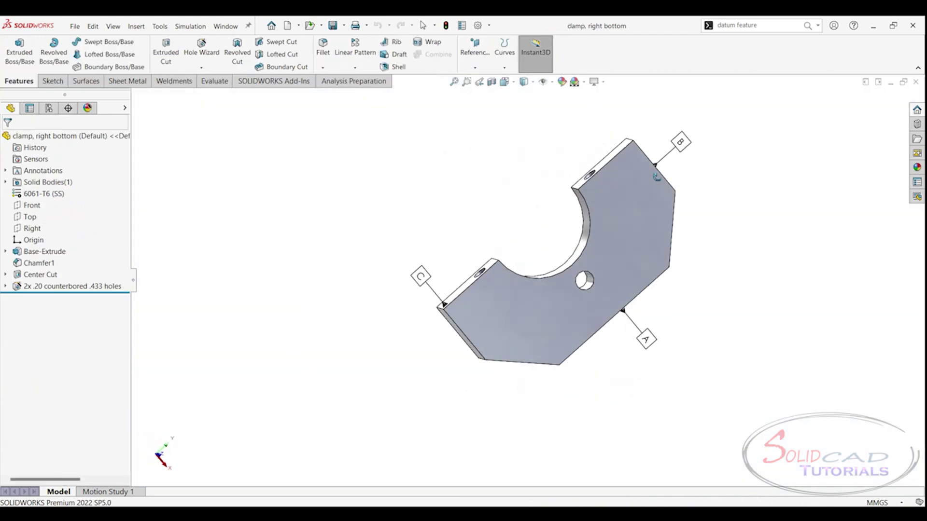
pyautogui.hotkey('ctrl', '7')
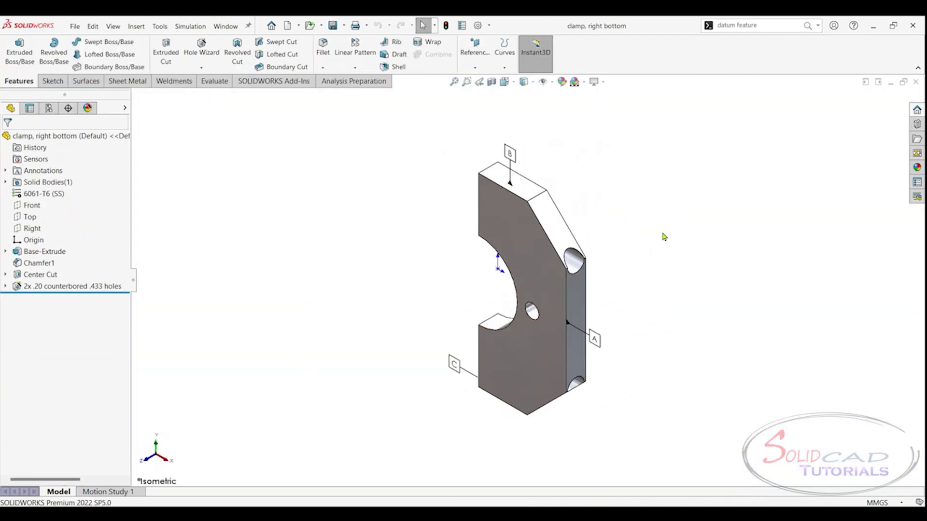
# Step: Attach a geometric tolerance frame to the part face despite the missing GTOL.SYM warning
pyautogui.click(137, 26)
pyautogui.click(304, 338)
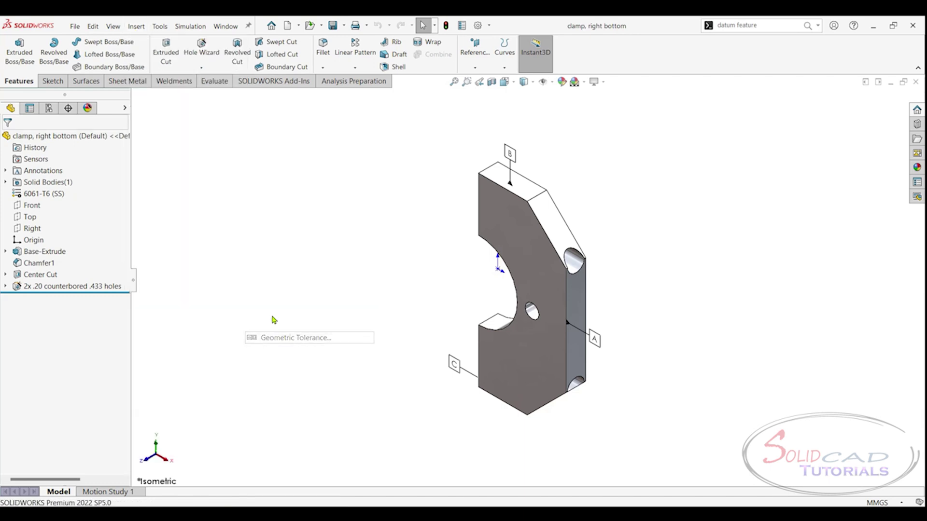
pyautogui.click(341, 176)
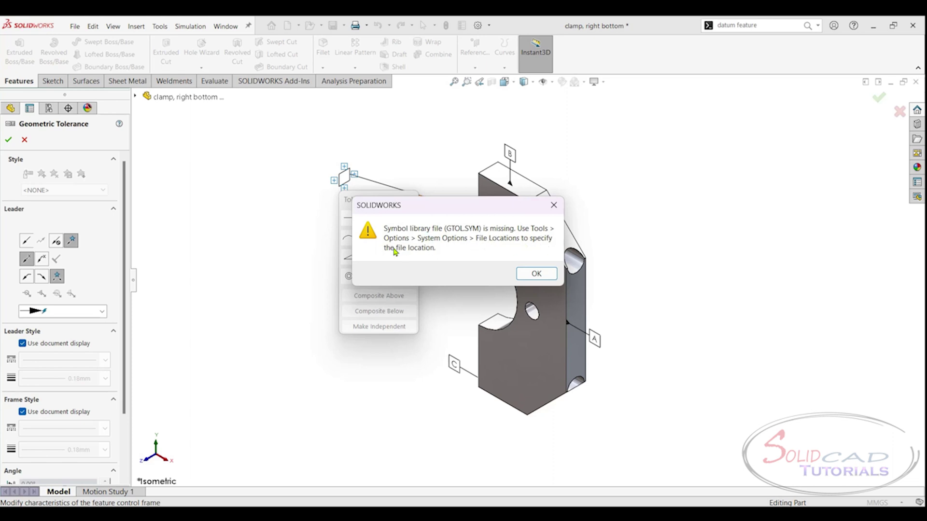
pyautogui.click(535, 274)
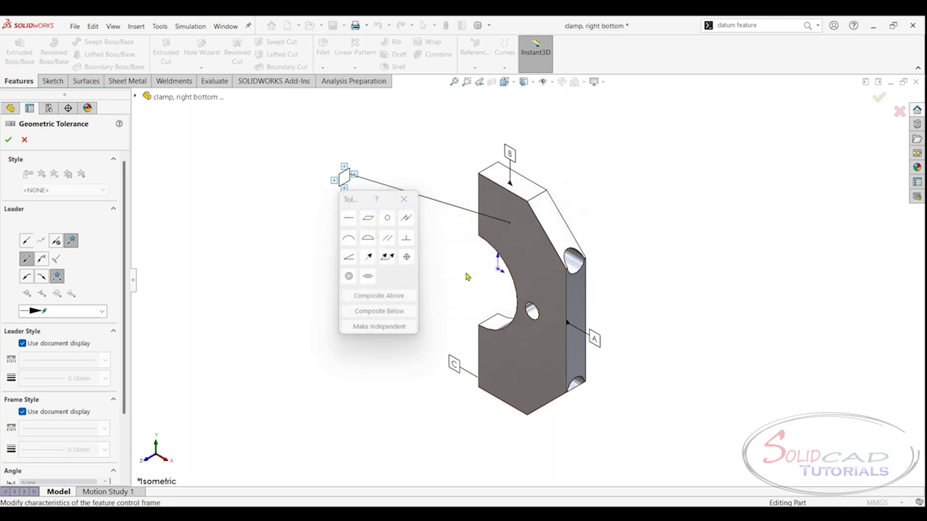
pyautogui.press('Escape')
pyautogui.click(899, 112)
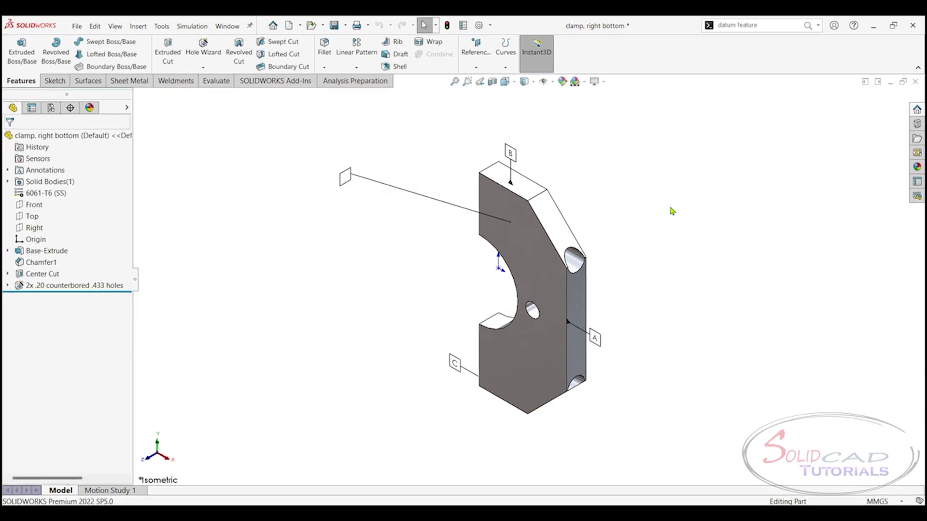
pyautogui.moveTo(337, 161); pyautogui.dragTo(382, 215)
pyautogui.click(345, 180)
pyautogui.click(365, 269)
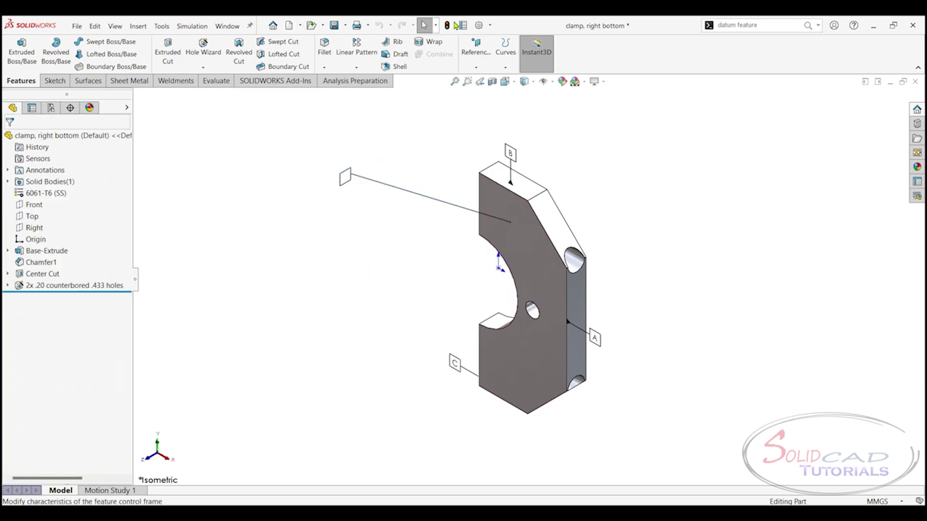
# Step: Show the Symbol Library File folder in Options > File Locations and select its path
pyautogui.click(490, 26)
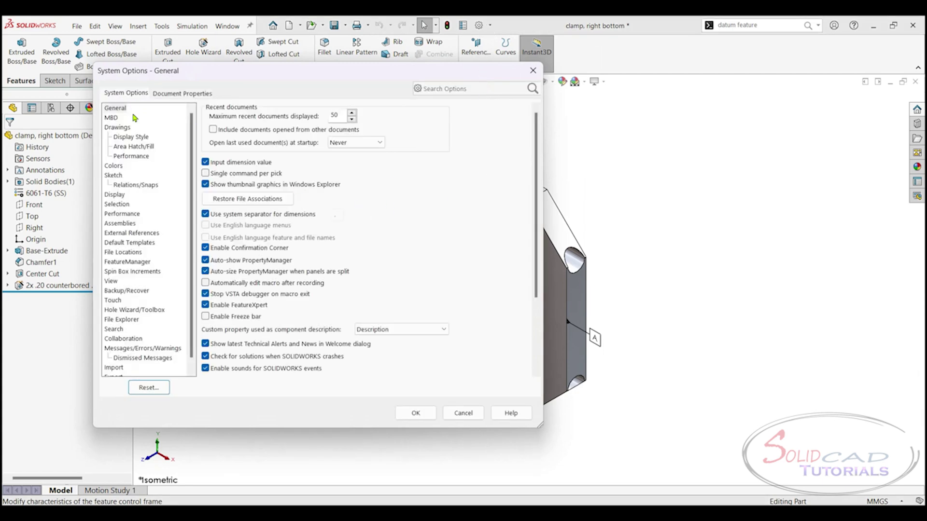
pyautogui.click(128, 255)
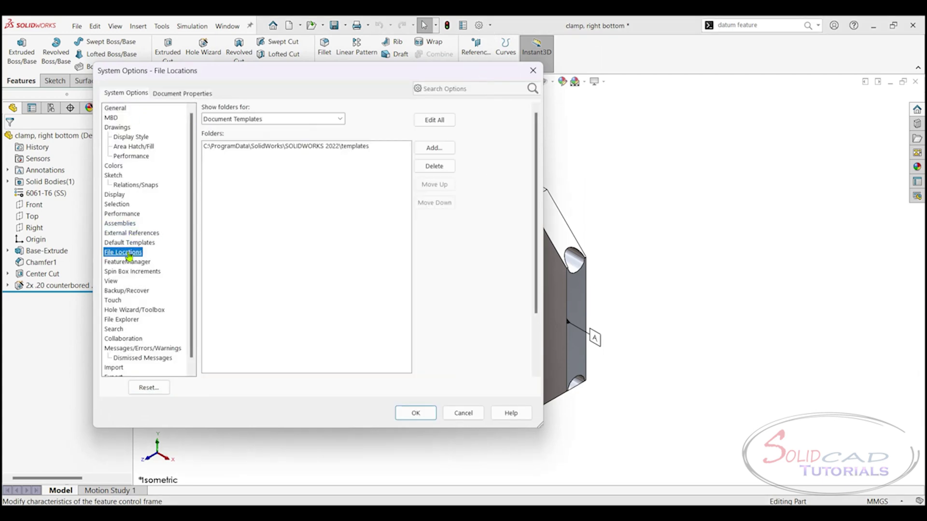
pyautogui.click(323, 121)
pyautogui.press('s')
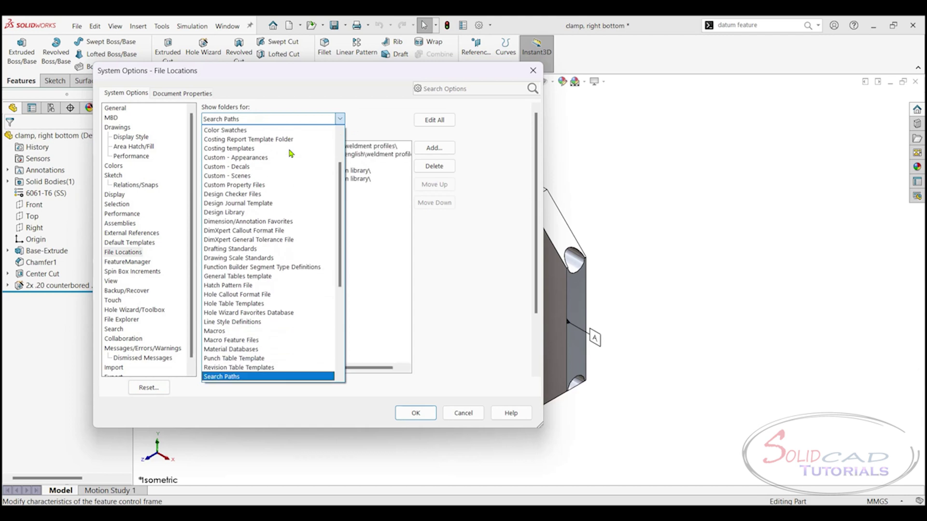
pyautogui.press('y')
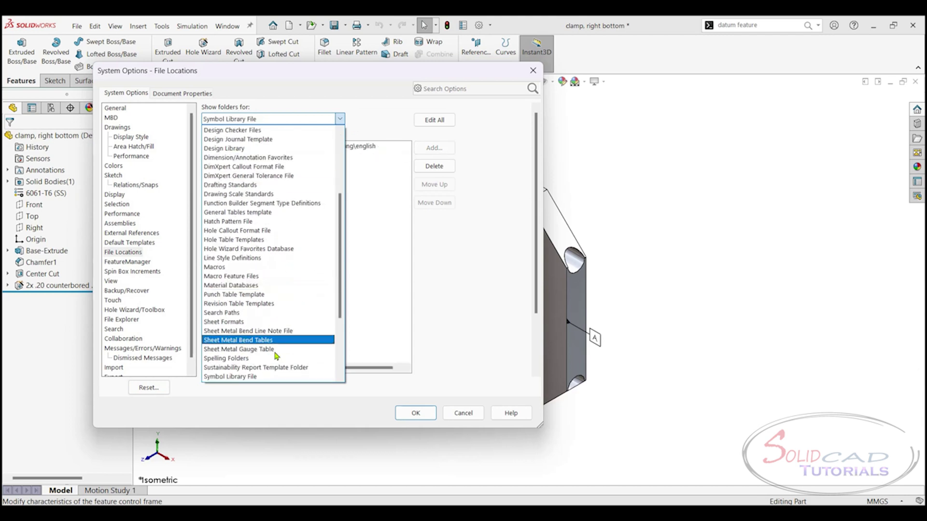
pyautogui.scroll(-1, 268, 348)
pyautogui.click(243, 351)
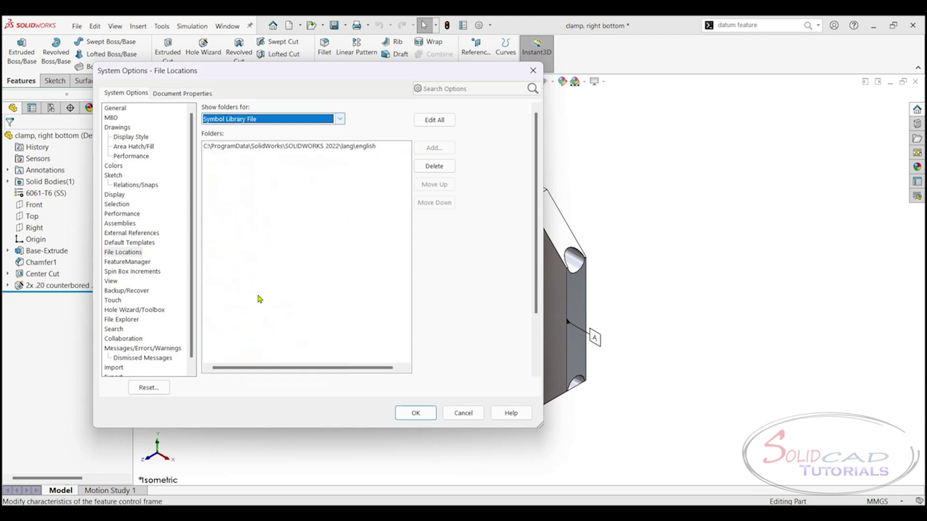
pyautogui.click(287, 147)
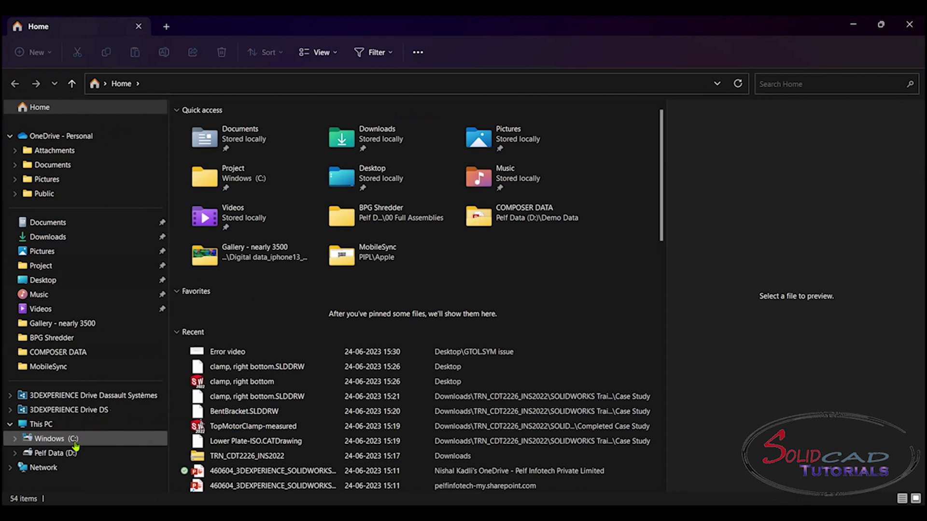
# Step: Browse File Explorer to C:\ProgramData\SOLIDWORKS\SOLIDWORKS 2022\lang\english
pyautogui.click(58, 438)
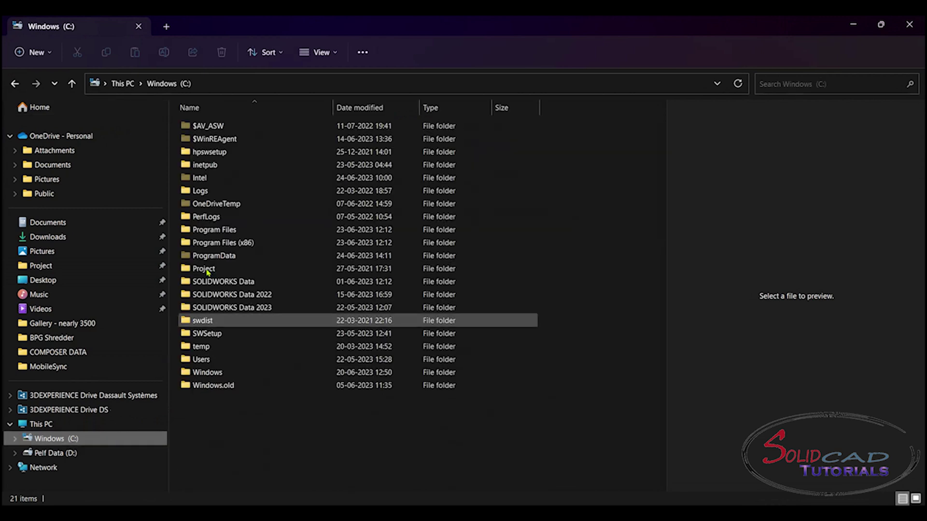
pyautogui.click(232, 257)
pyautogui.doubleClick(232, 257)
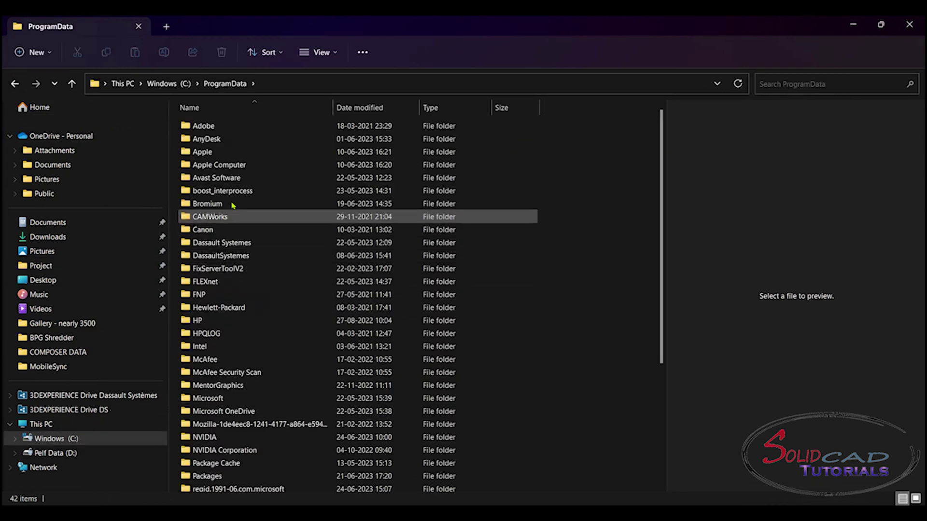
pyautogui.click(233, 257)
pyautogui.scroll(-5, 234, 262)
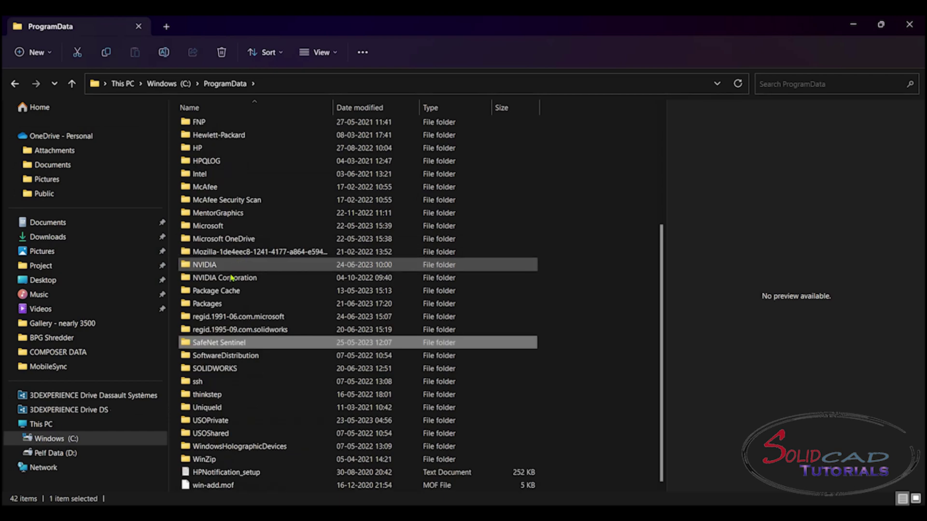
pyautogui.doubleClick(227, 369)
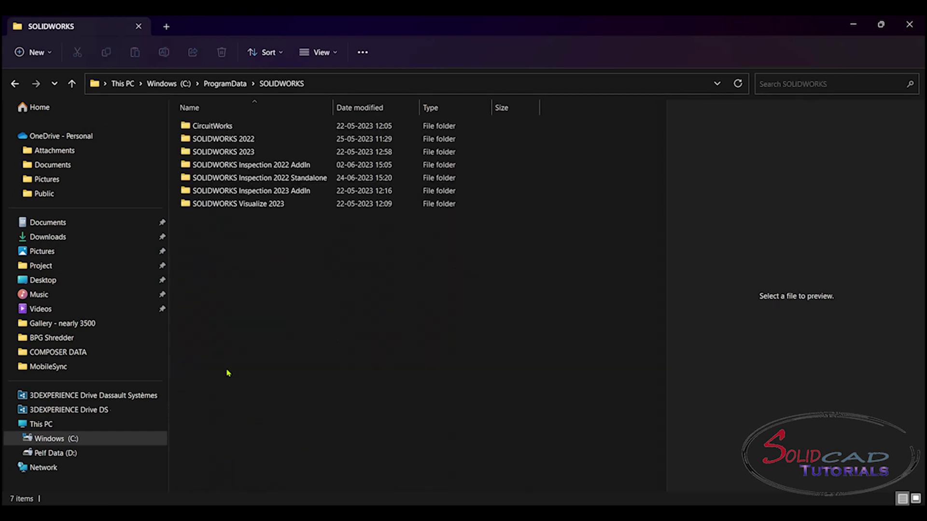
pyautogui.doubleClick(248, 139)
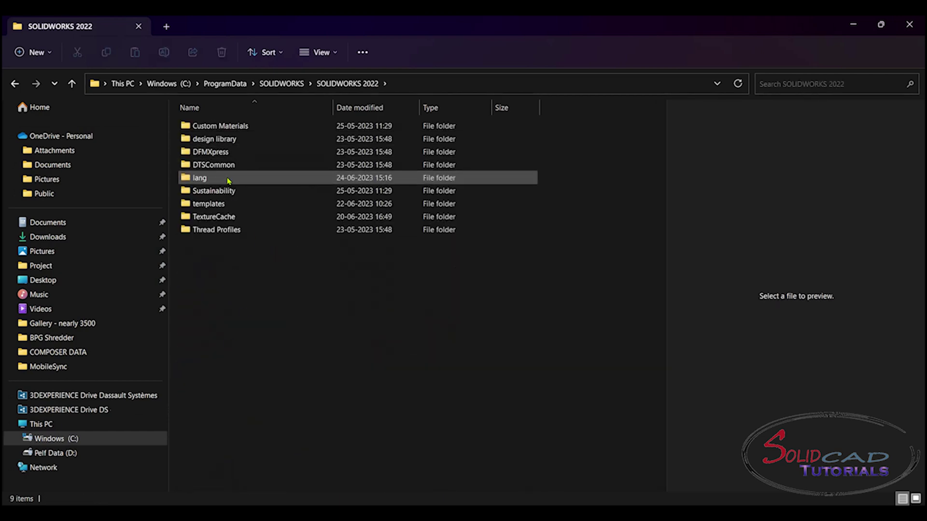
pyautogui.doubleClick(227, 179)
pyautogui.doubleClick(232, 164)
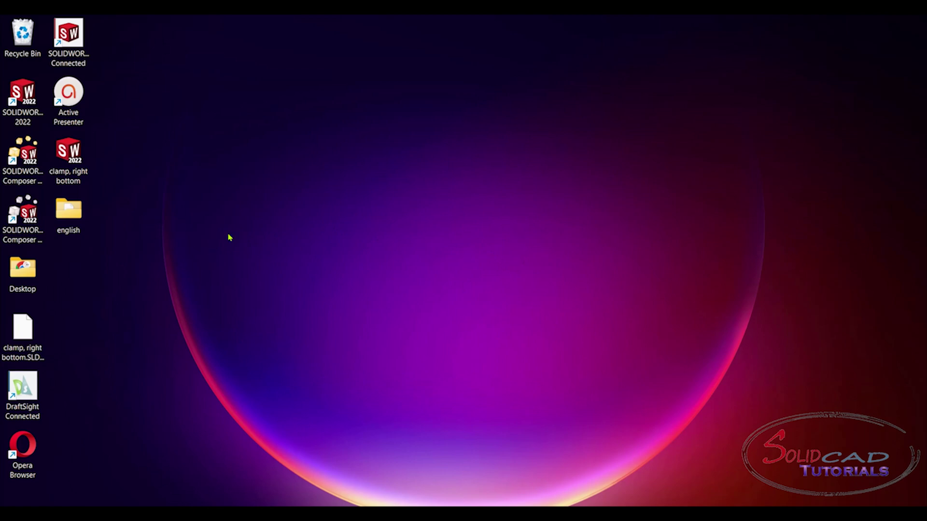
# Step: Cut the desktop english folder through the Show more options menu
pyautogui.doubleClick(72, 214)
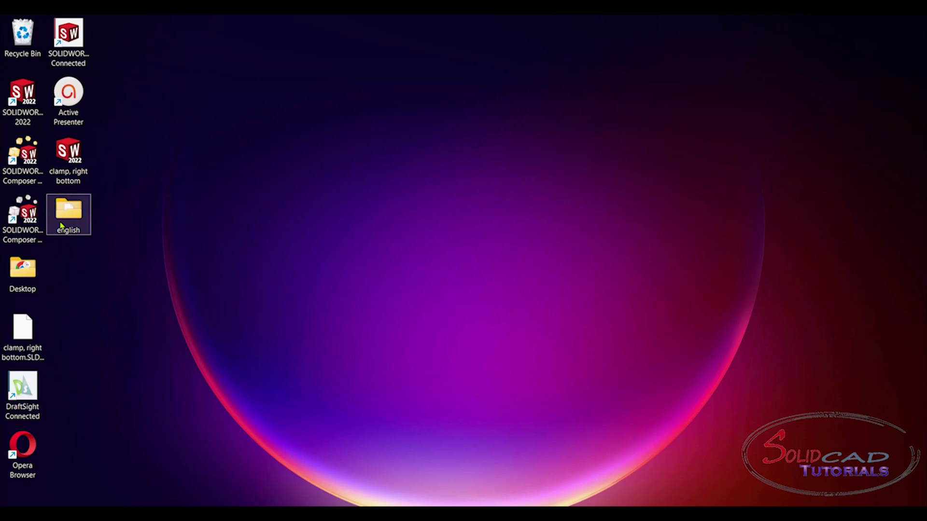
pyautogui.rightClick(67, 210)
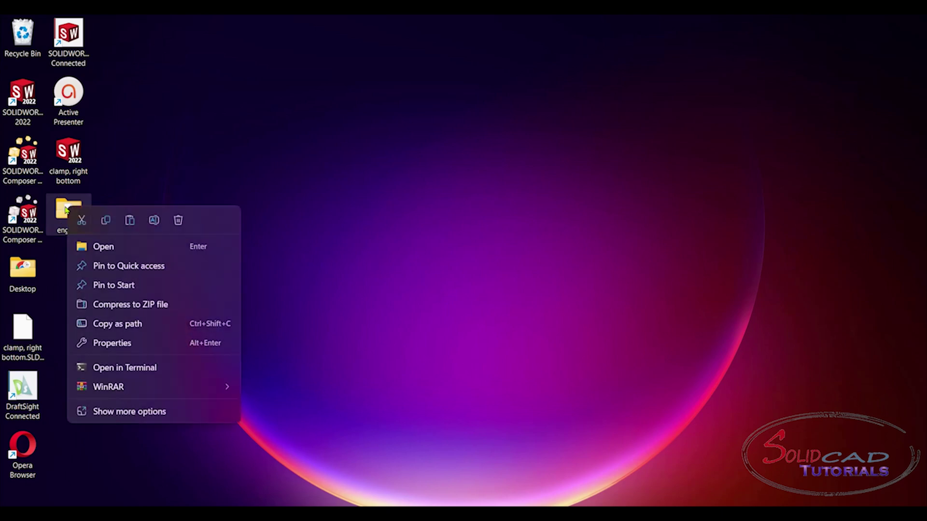
pyautogui.click(125, 411)
pyautogui.click(155, 311)
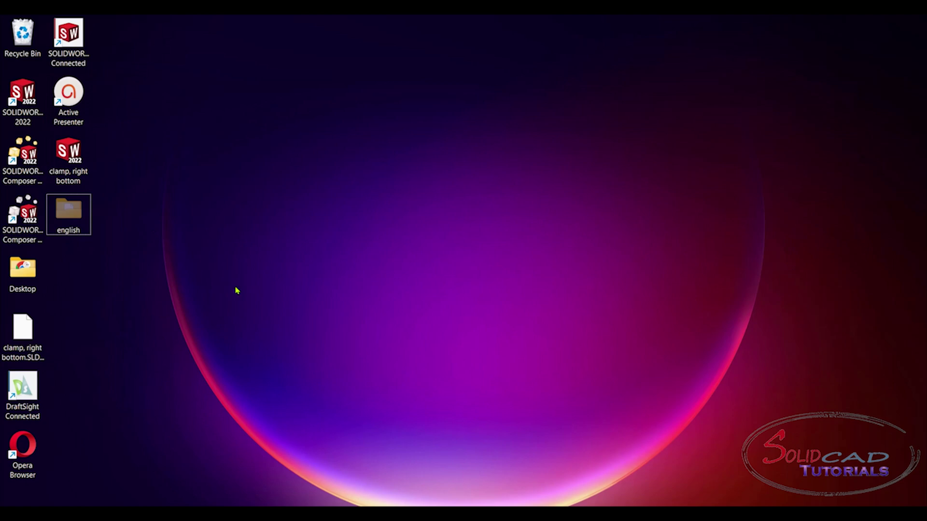
# Step: Paste the english folder into C:\ProgramData\SOLIDWORKS\SOLIDWORKS 2022\lang, replacing same-named files
pyautogui.press('super+e')
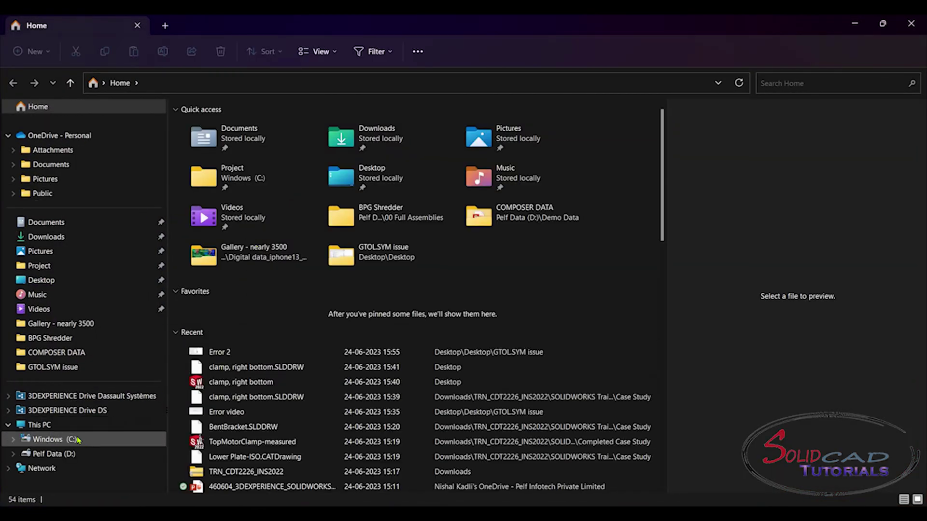
pyautogui.click(73, 439)
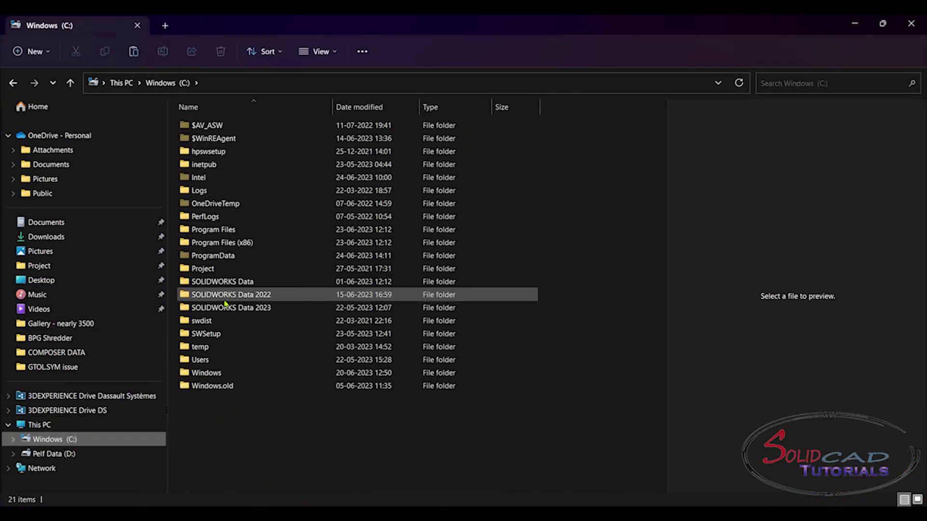
pyautogui.doubleClick(233, 257)
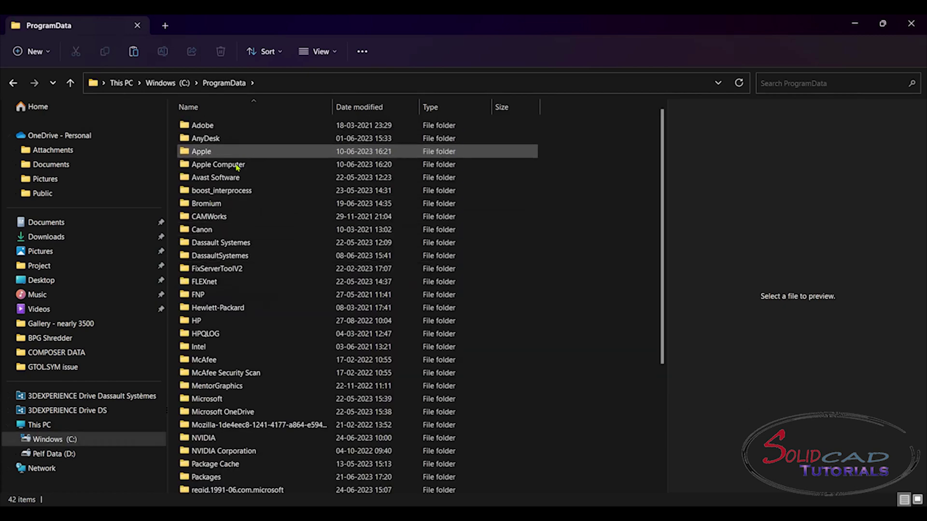
pyautogui.scroll(-5, 221, 310)
pyautogui.click(225, 370)
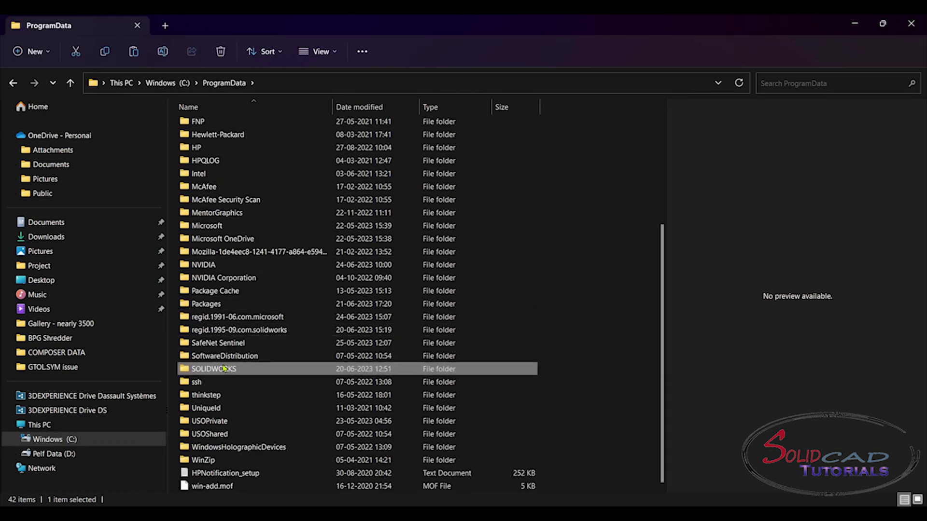
pyautogui.doubleClick(225, 369)
pyautogui.click(243, 139)
pyautogui.doubleClick(242, 139)
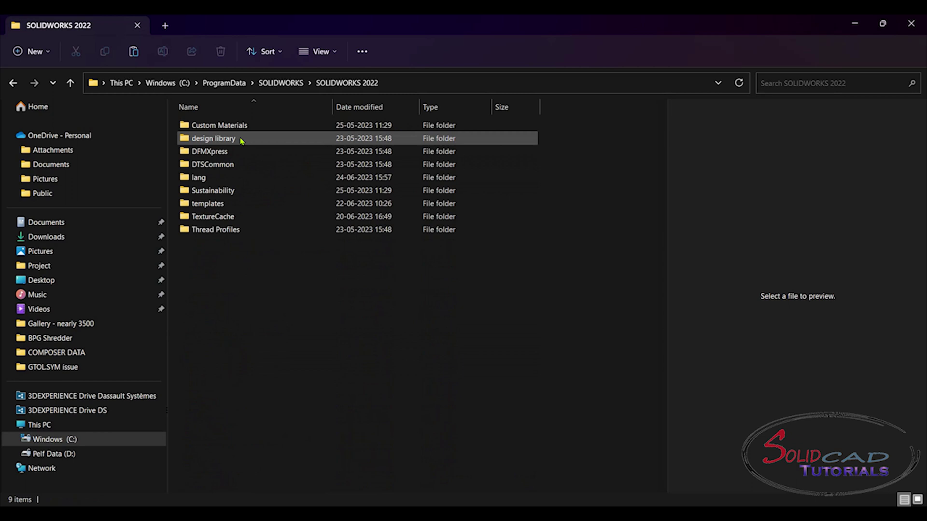
pyautogui.doubleClick(228, 179)
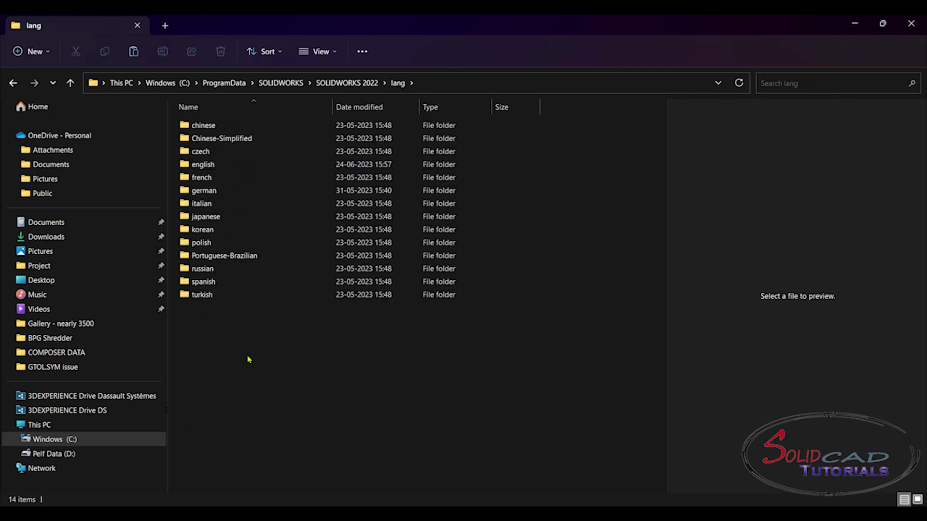
pyautogui.hotkey('ctrl', 'v')
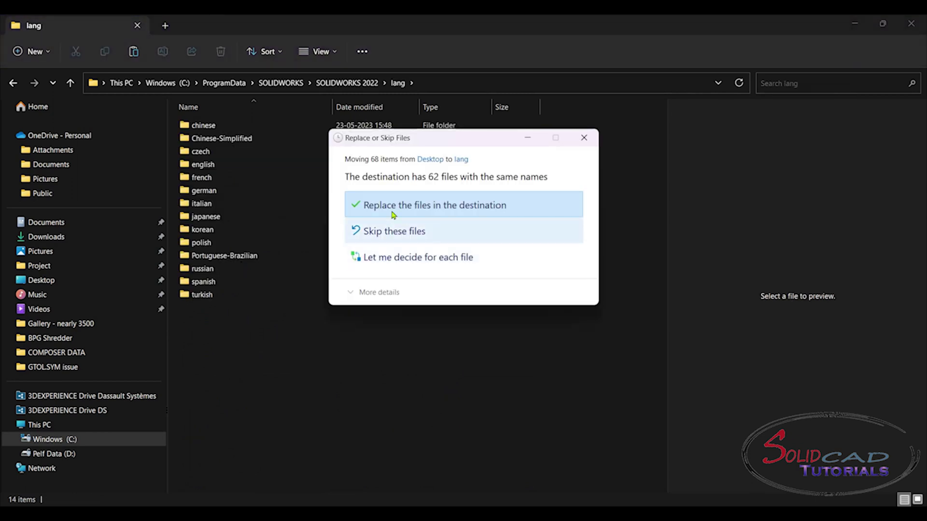
pyautogui.click(397, 208)
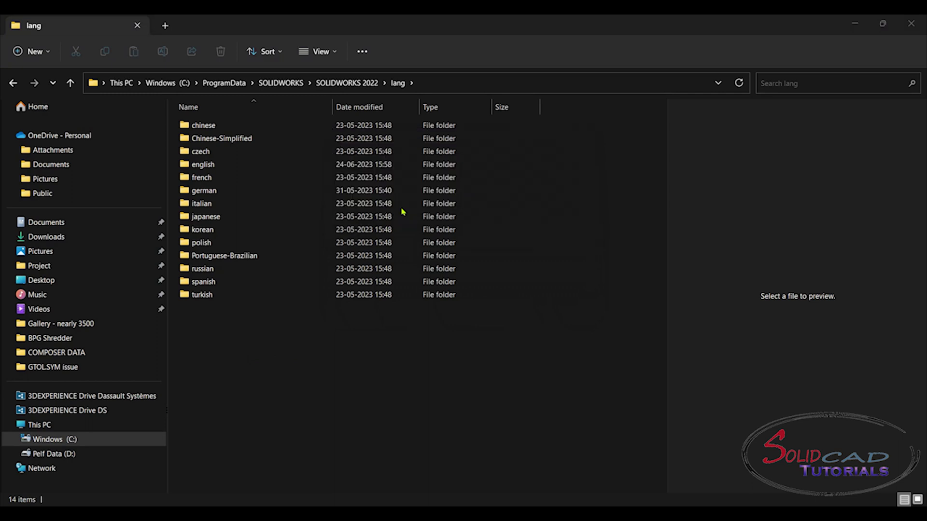
# Step: Open lang\english and select gtol.sym to confirm it was restored
pyautogui.doubleClick(221, 165)
pyautogui.click(211, 181)
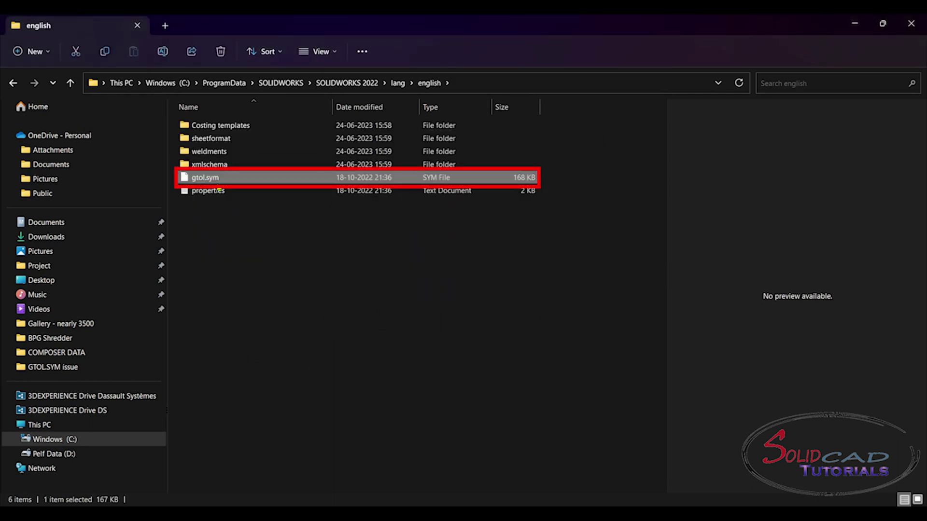
pyautogui.click(222, 218)
pyautogui.click(244, 178)
pyautogui.click(239, 225)
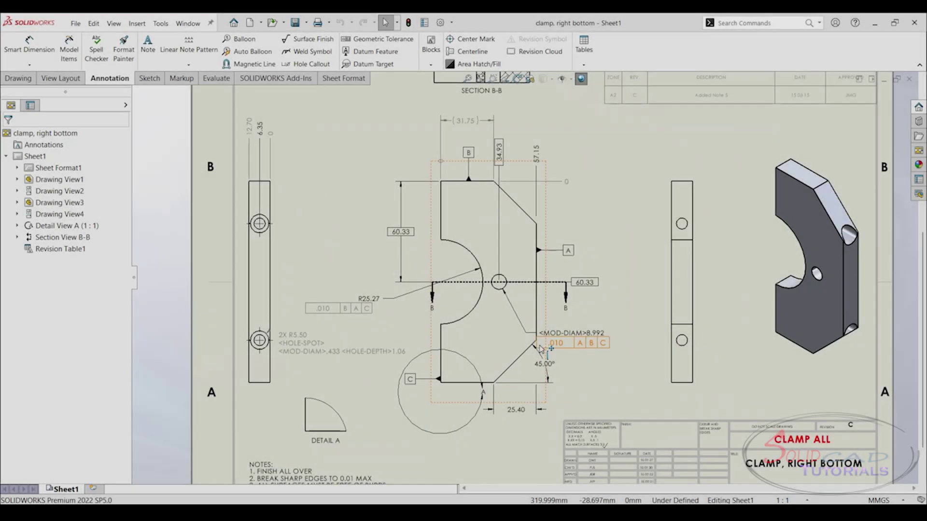
# Step: Zoom the clamp drawing to fit with F and open System Options
pyautogui.press('f')
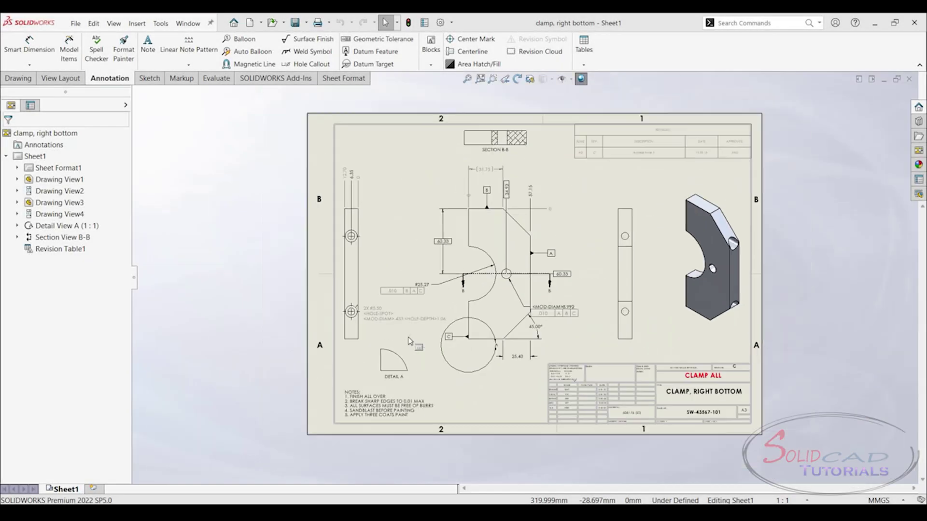
pyautogui.click(441, 23)
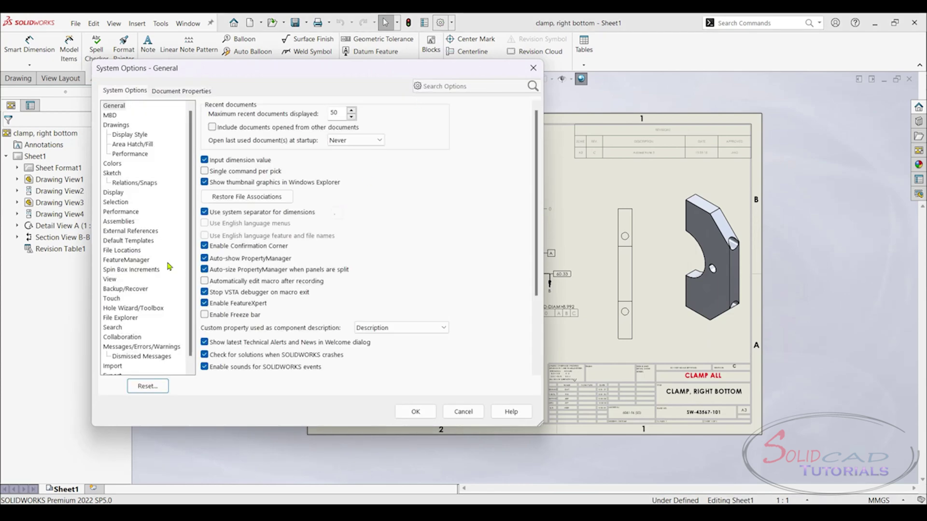
# Step: Delete the existing Symbol Library File path in File Locations
pyautogui.click(122, 250)
pyautogui.click(304, 116)
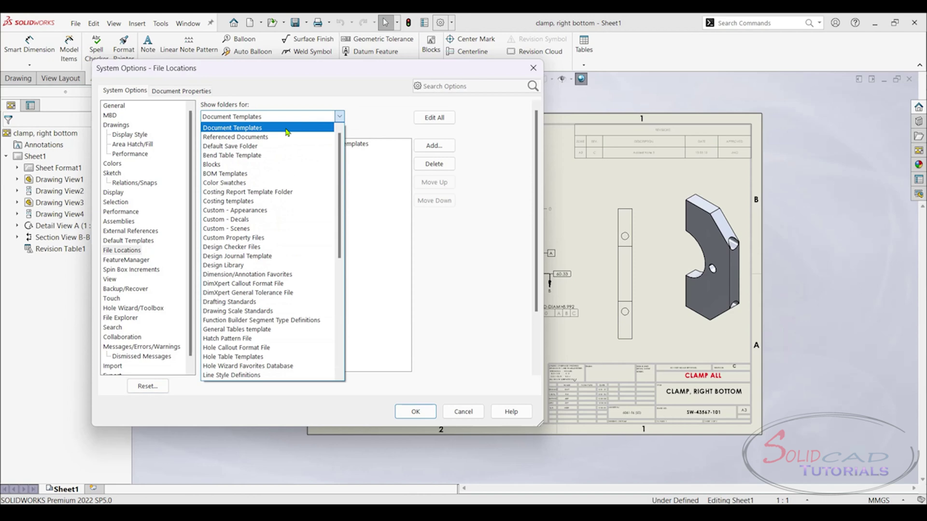
pyautogui.press('End')
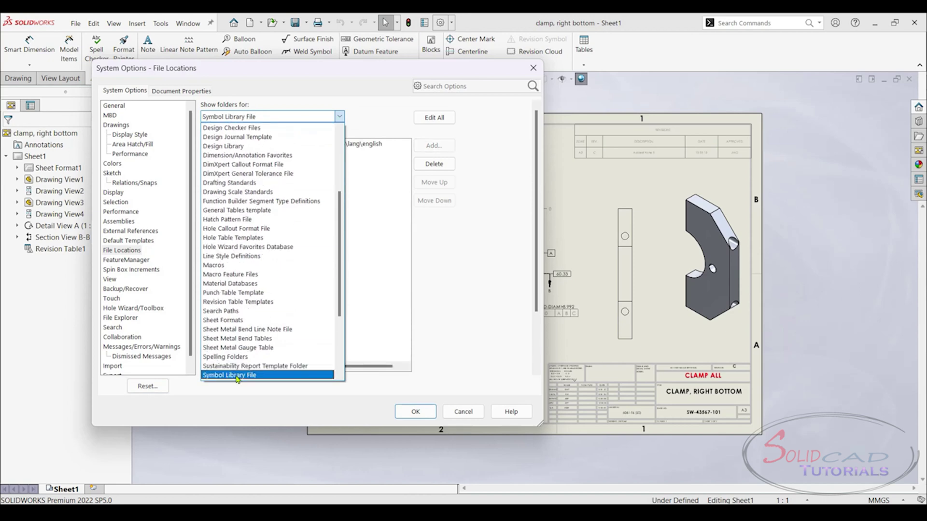
pyautogui.click(225, 375)
pyautogui.click(308, 145)
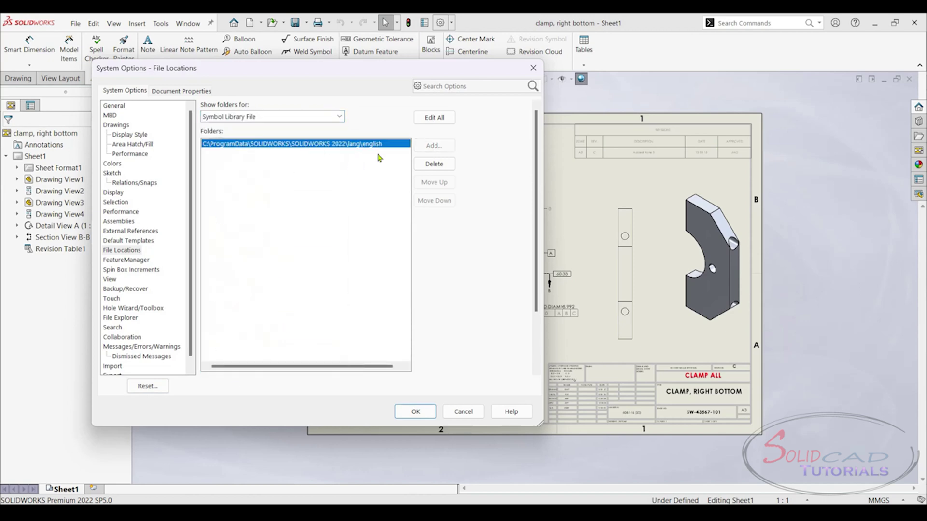
pyautogui.click(426, 168)
# Step: Add C:\ProgramData\SOLIDWORKS\SOLIDWORKS 2022\lang\english as the Symbol Library File folder
pyautogui.click(426, 145)
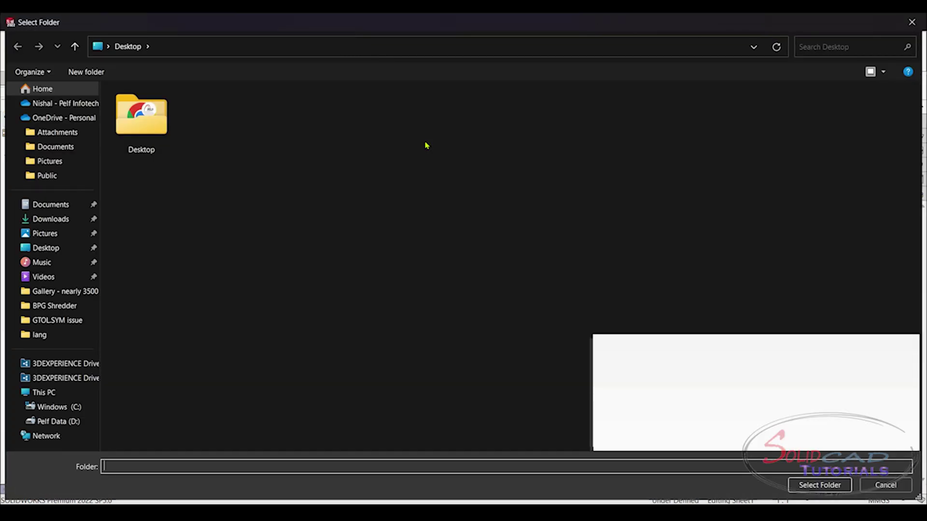
pyautogui.click(58, 407)
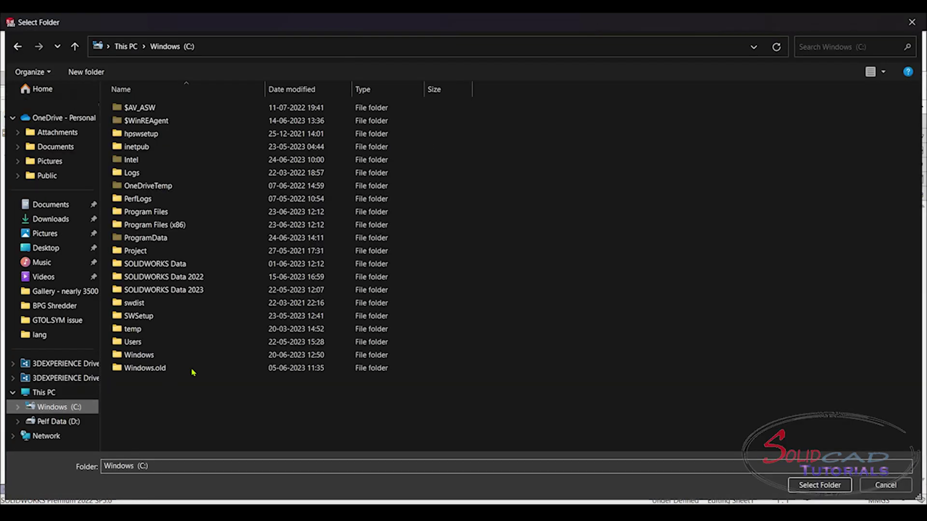
pyautogui.doubleClick(146, 237)
pyautogui.scroll(-4, 152, 217)
pyautogui.click(157, 341)
pyautogui.doubleClick(165, 353)
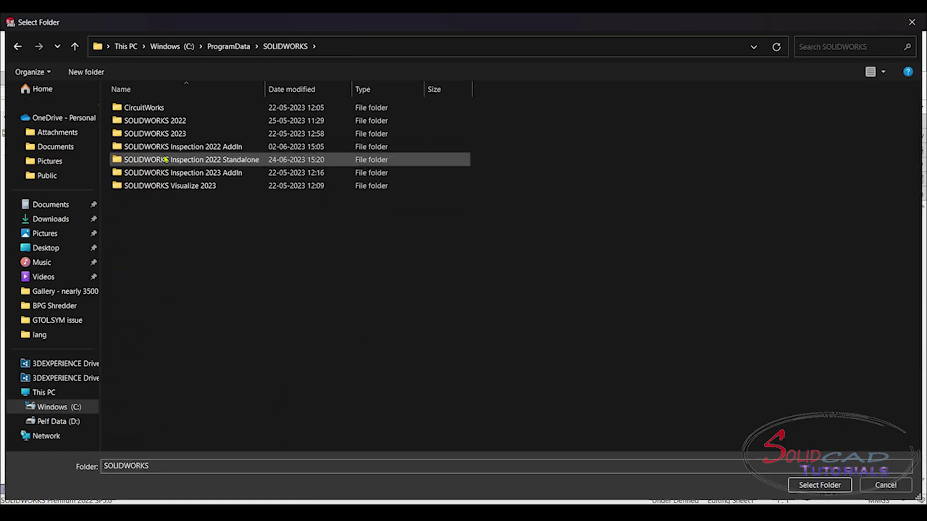
pyautogui.doubleClick(149, 121)
pyautogui.doubleClick(138, 159)
pyautogui.click(149, 147)
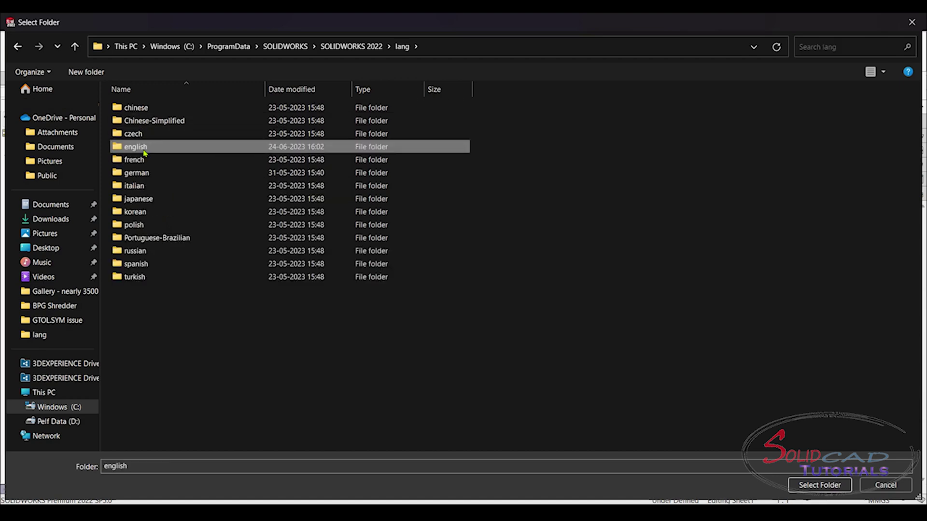
pyautogui.click(172, 150)
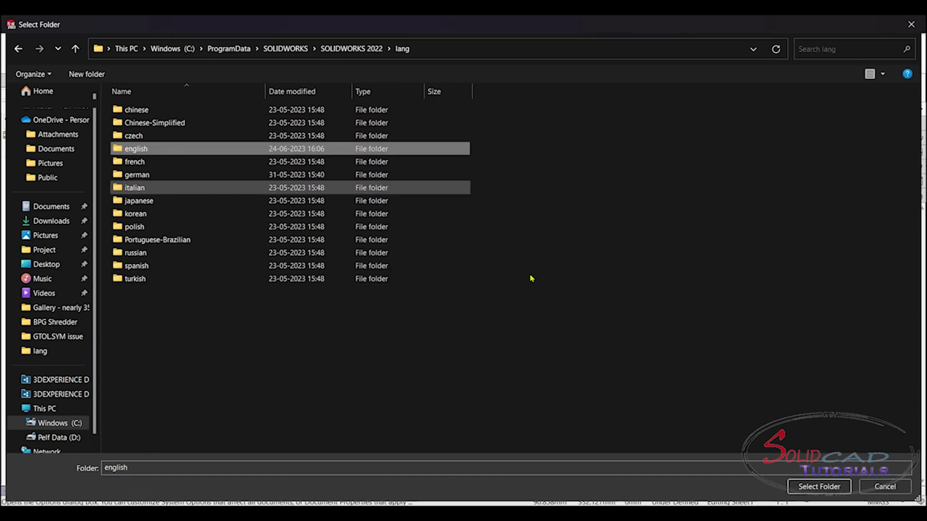
pyautogui.click(818, 487)
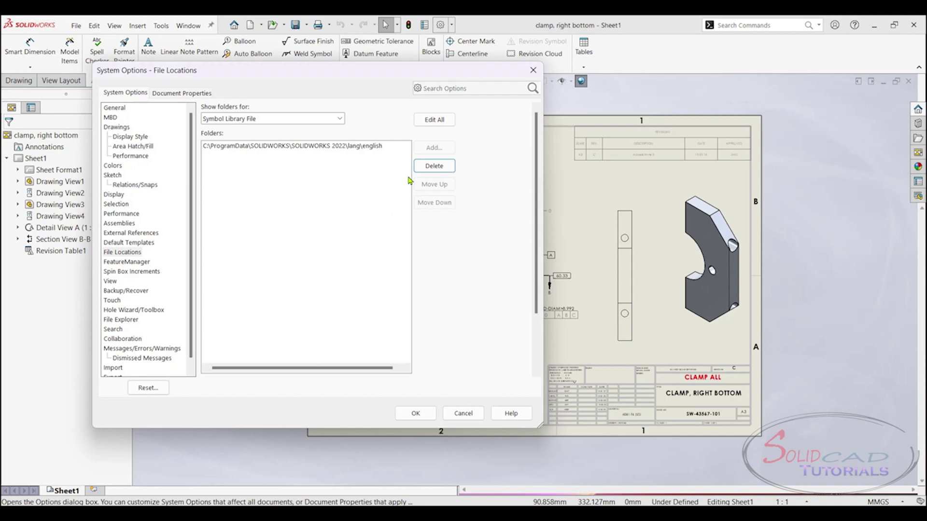
# Step: Apply the System Options and pan the clamp drawing to check its feature control frames
pyautogui.click(415, 414)
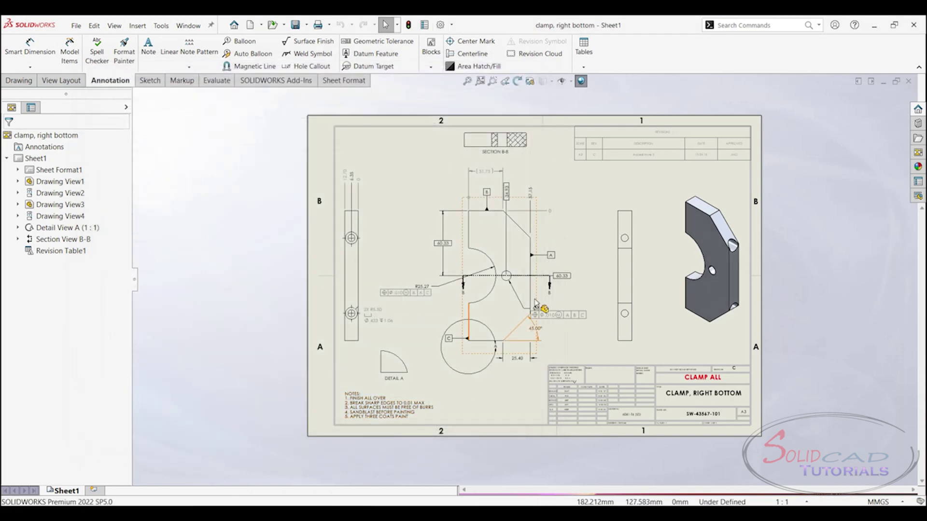
pyautogui.scroll(-2, 539, 311)
pyautogui.scroll(-2, 538, 312)
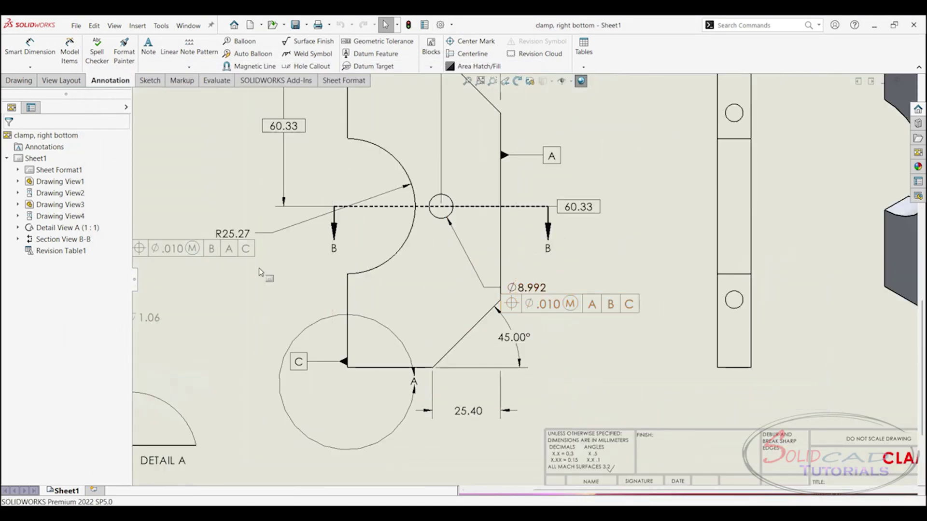
pyautogui.keyDown('ctrl'); pyautogui.moveTo(214, 283); pyautogui.dragTo(317, 261, button='middle'); pyautogui.keyUp('ctrl')
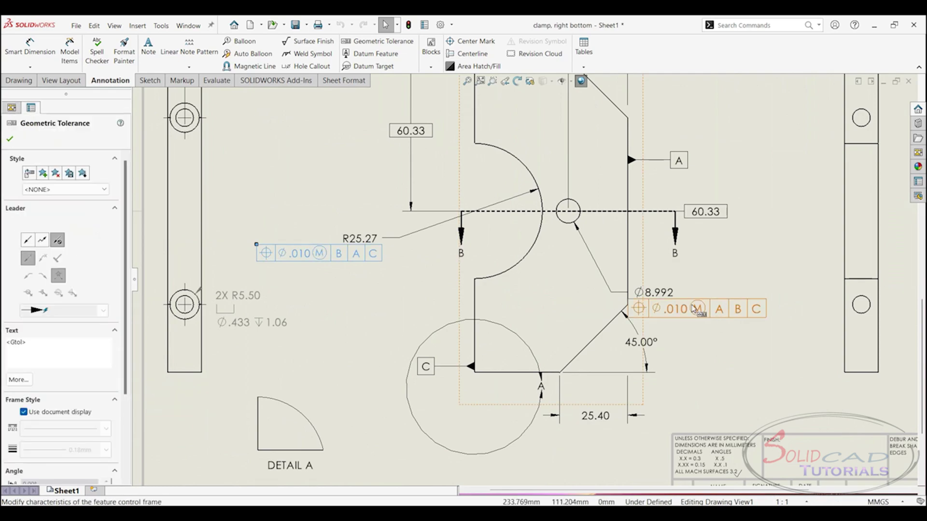